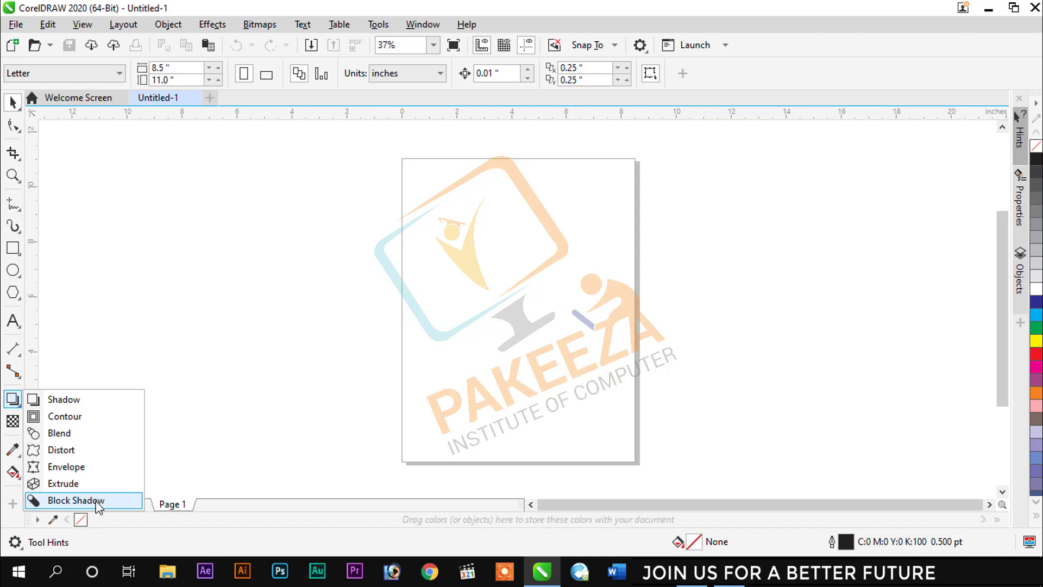
# Draw a rectangle about 3.94 by 4.33 inches and a separate ellipse about 5.39 by 5.22 inches beside it
pyautogui.click(142, 243)
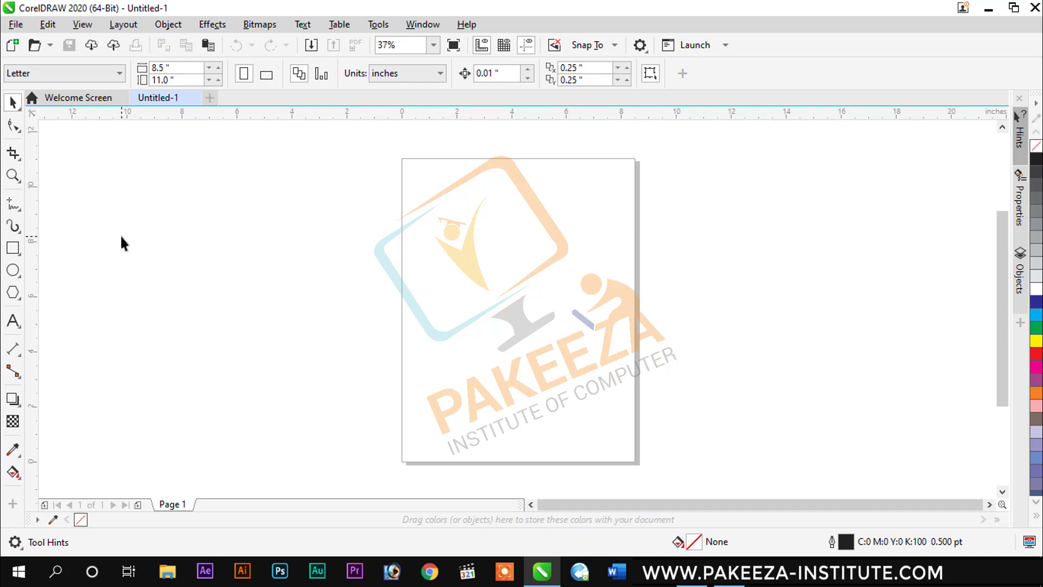
pyautogui.click(13, 248)
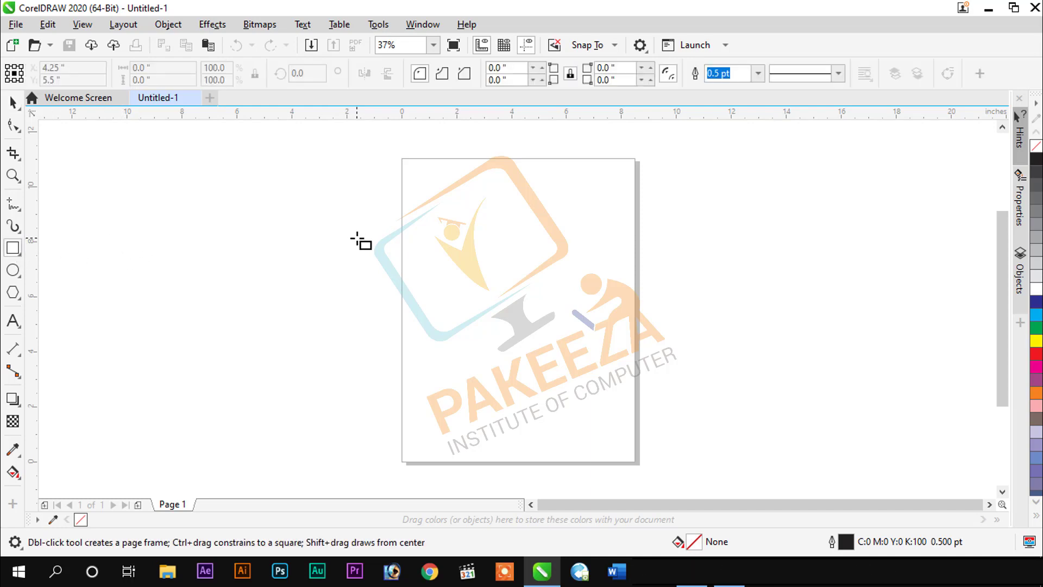
pyautogui.moveTo(365, 237); pyautogui.dragTo(473, 356)
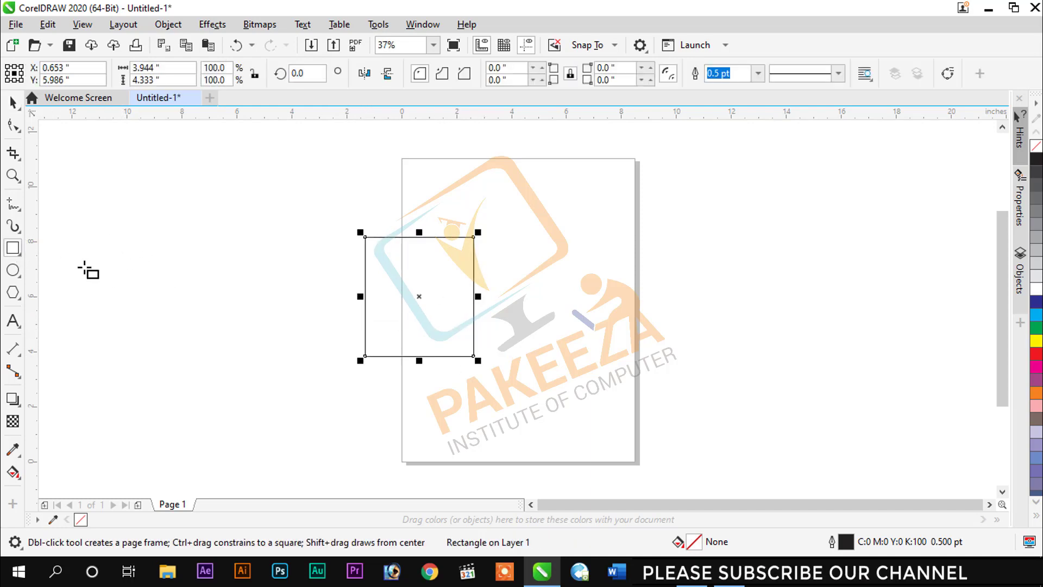
pyautogui.click(13, 270)
pyautogui.click(53, 270)
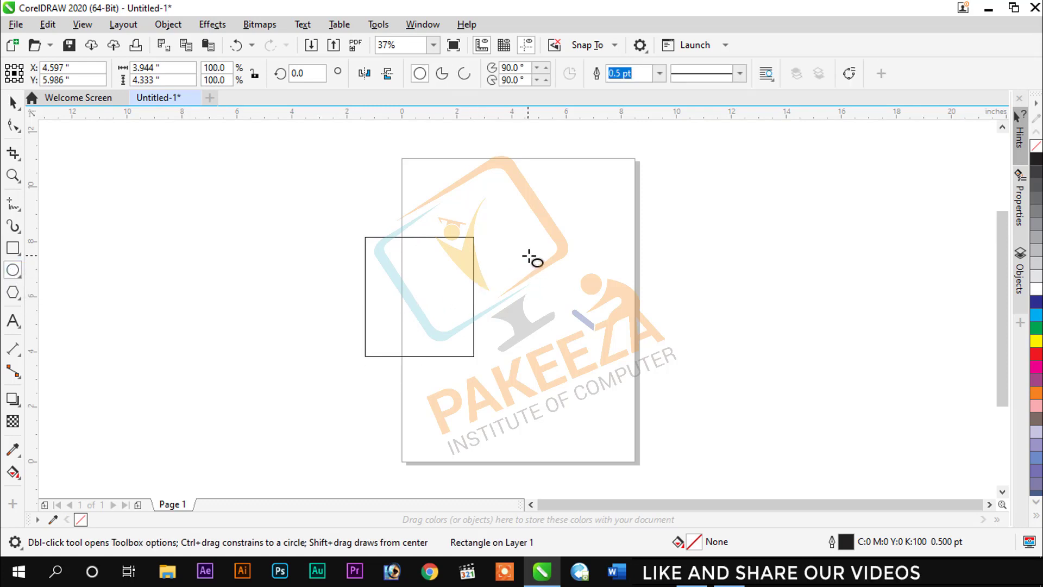
pyautogui.moveTo(528, 255); pyautogui.dragTo(680, 403)
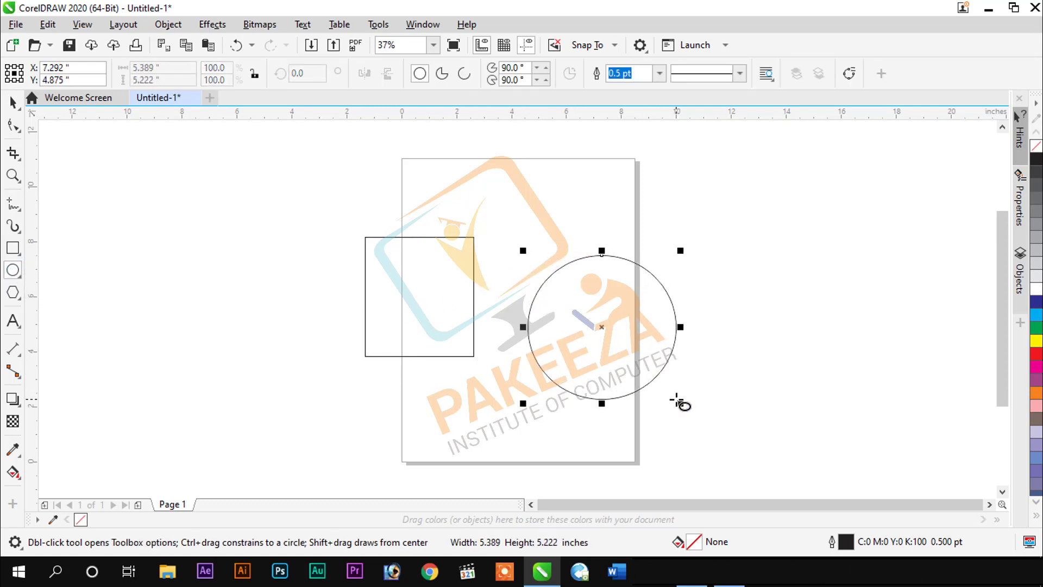
# Apply a Block Shadow to the rectangle, extending it horizontally to the left with a depth of about 4.8 inches
pyautogui.click(15, 405)
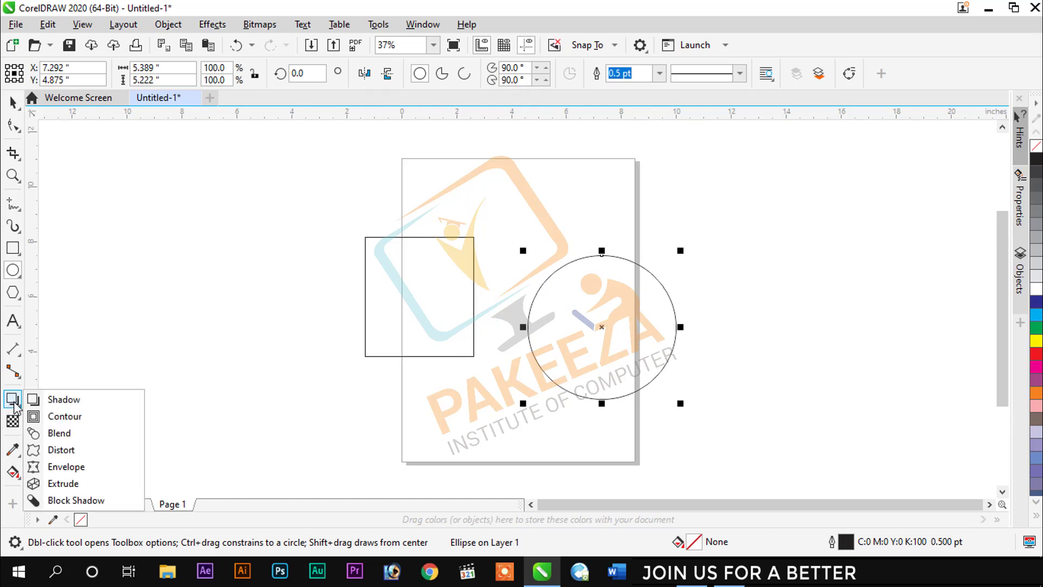
pyautogui.click(75, 499)
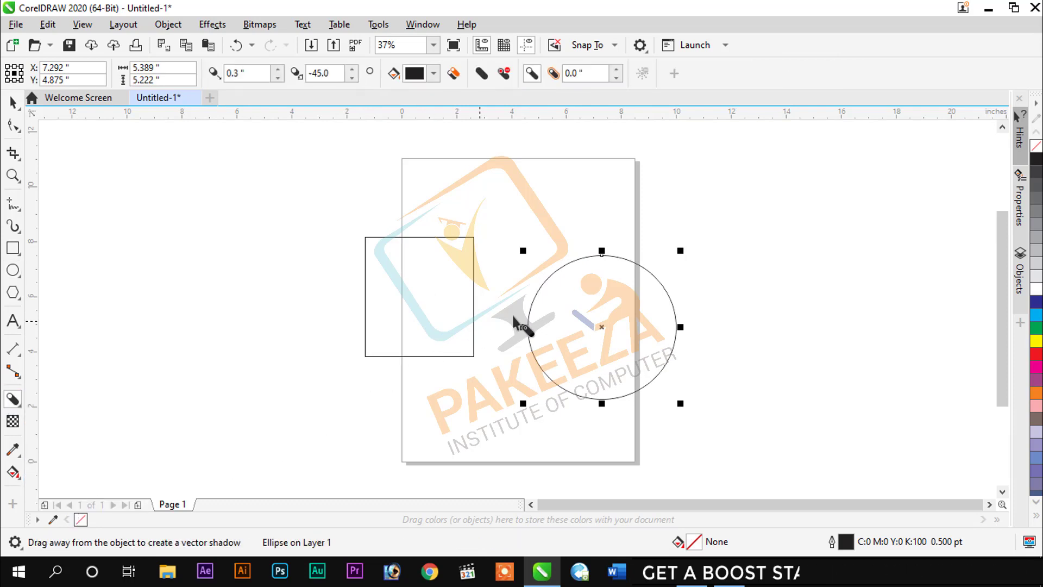
pyautogui.click(15, 404)
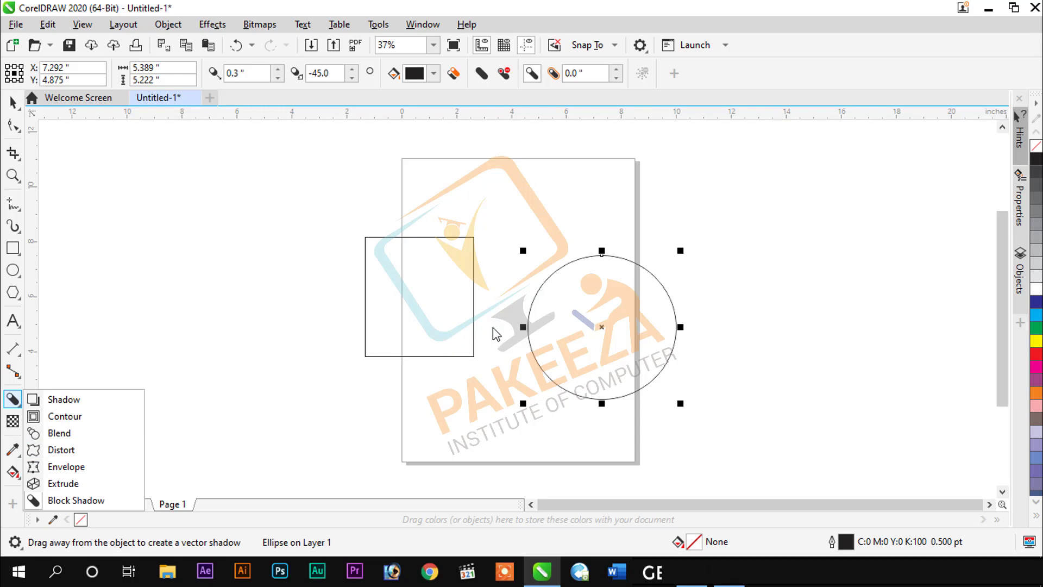
pyautogui.click(621, 337)
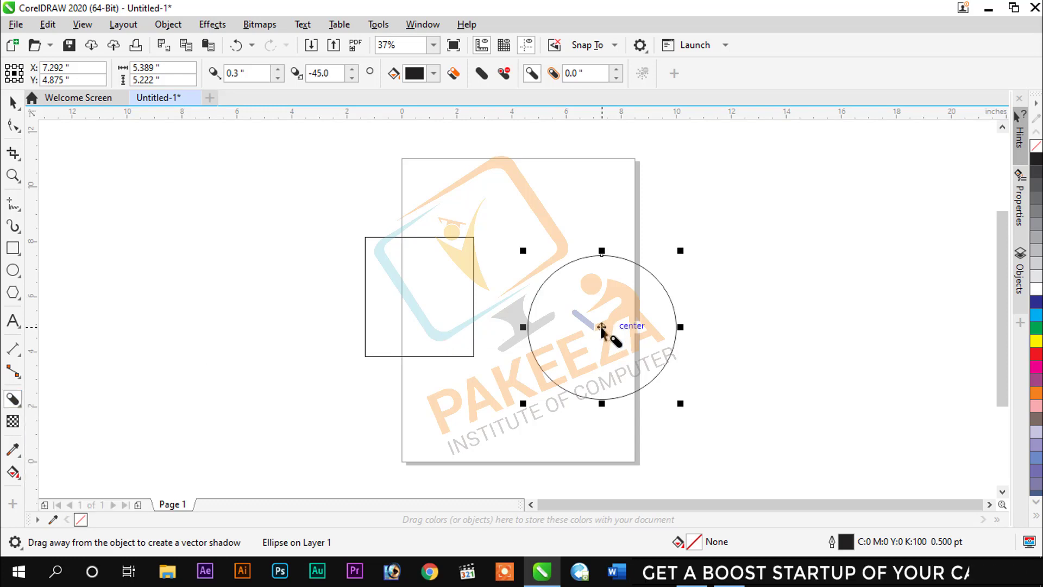
pyautogui.click(420, 282)
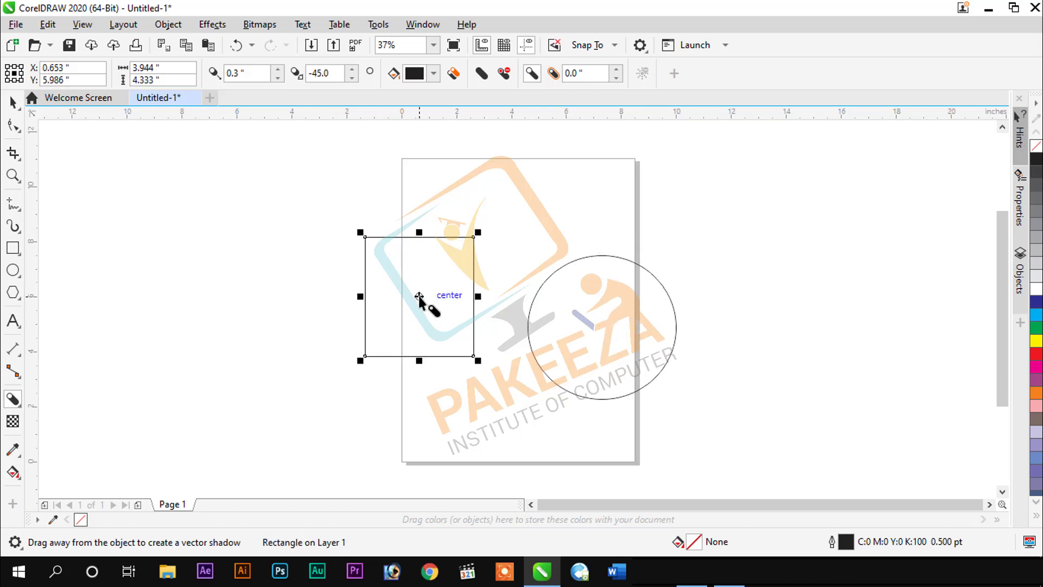
pyautogui.moveTo(418, 296); pyautogui.dragTo(286, 298)
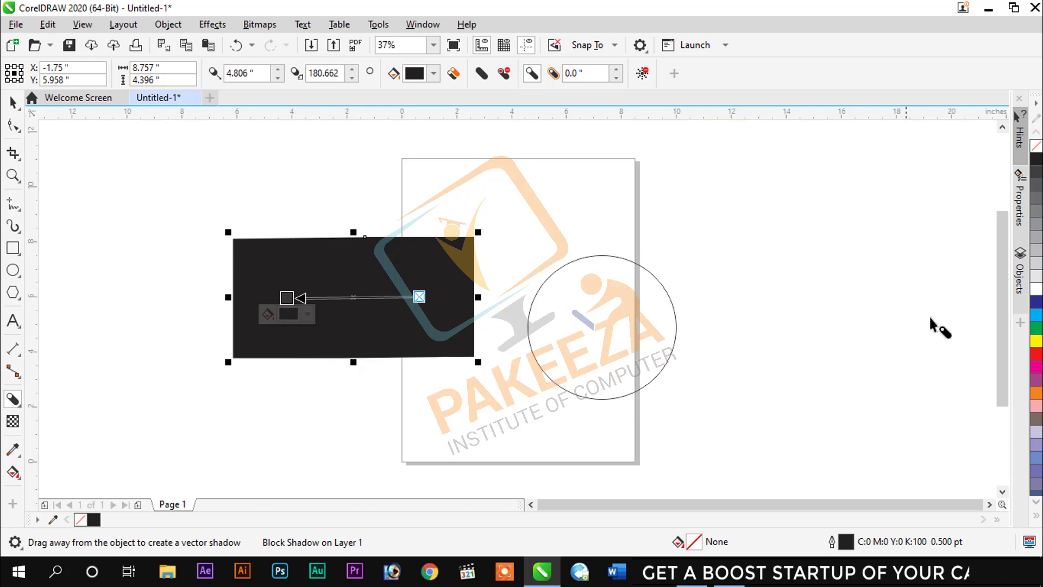
# Try yellow and red fills on the rectangle, and settle on purple (C:20 M:80 Y:0 K:20)
pyautogui.click(1035, 342)
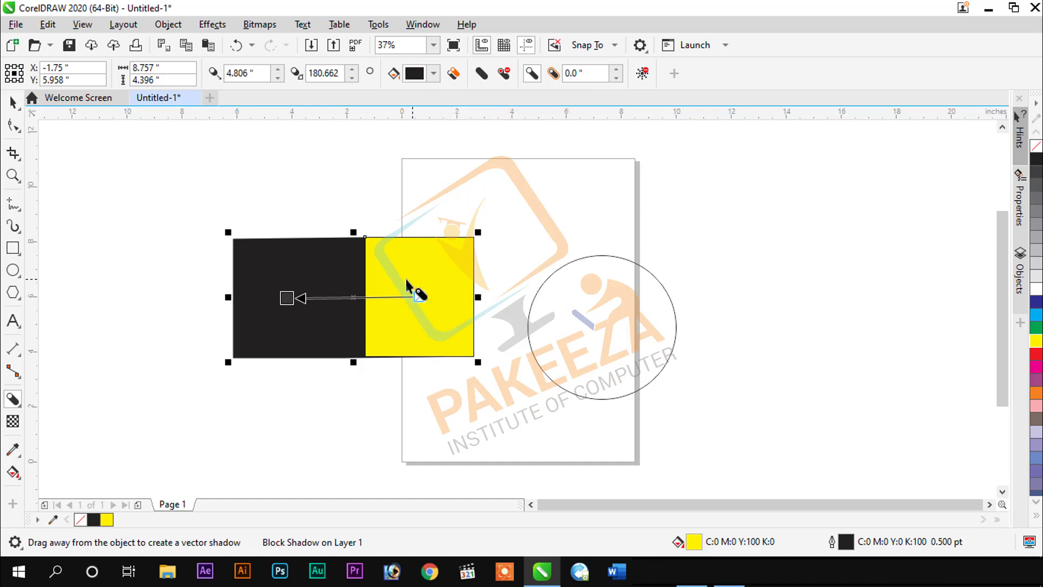
pyautogui.click(1035, 354)
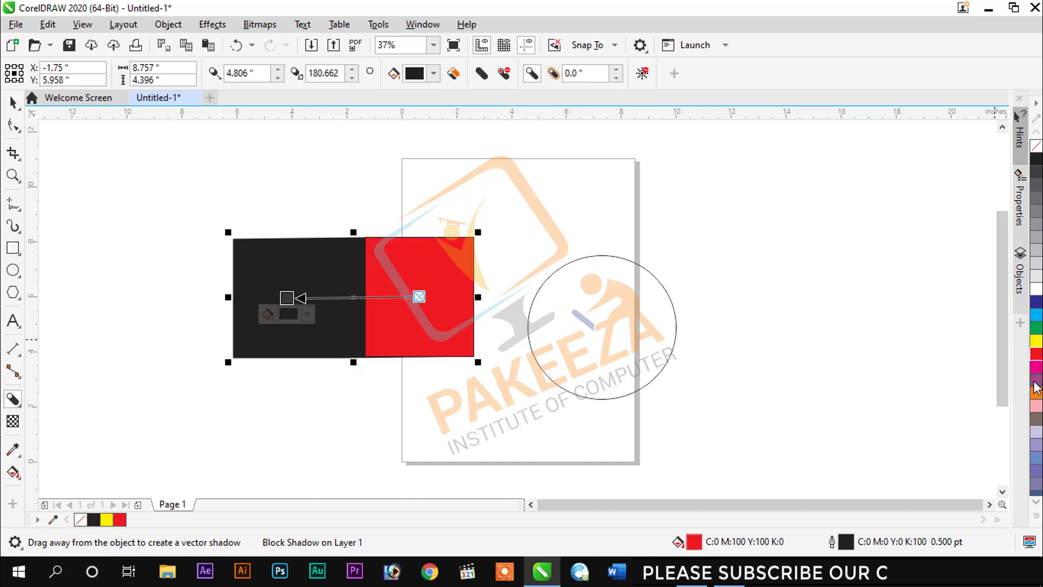
pyautogui.click(1034, 380)
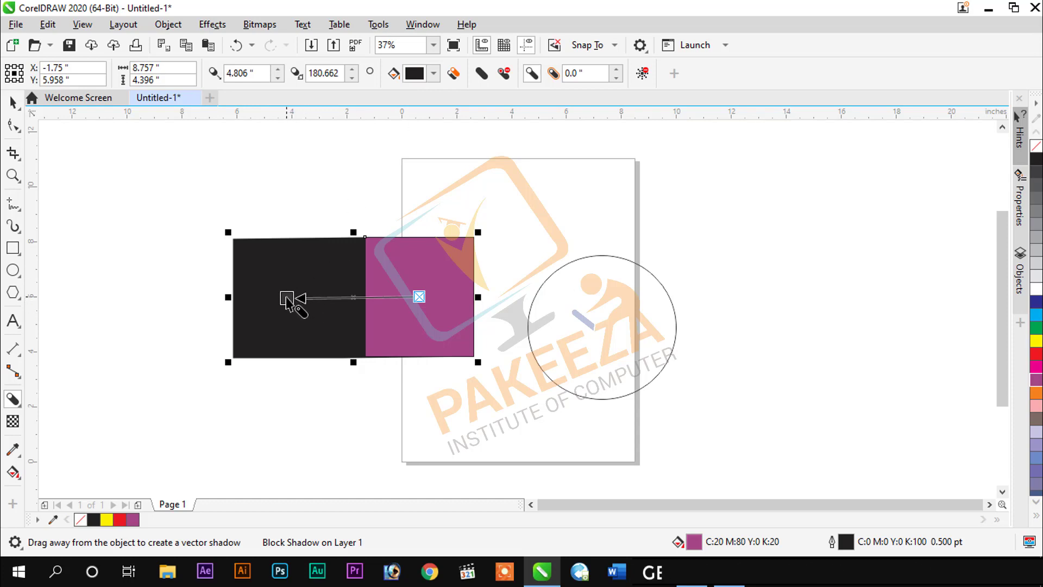
# Recolour the rectangle's block shadow by trying several yellow-hue shades and choosing bright yellow #F0E51D
pyautogui.moveTo(287, 305)
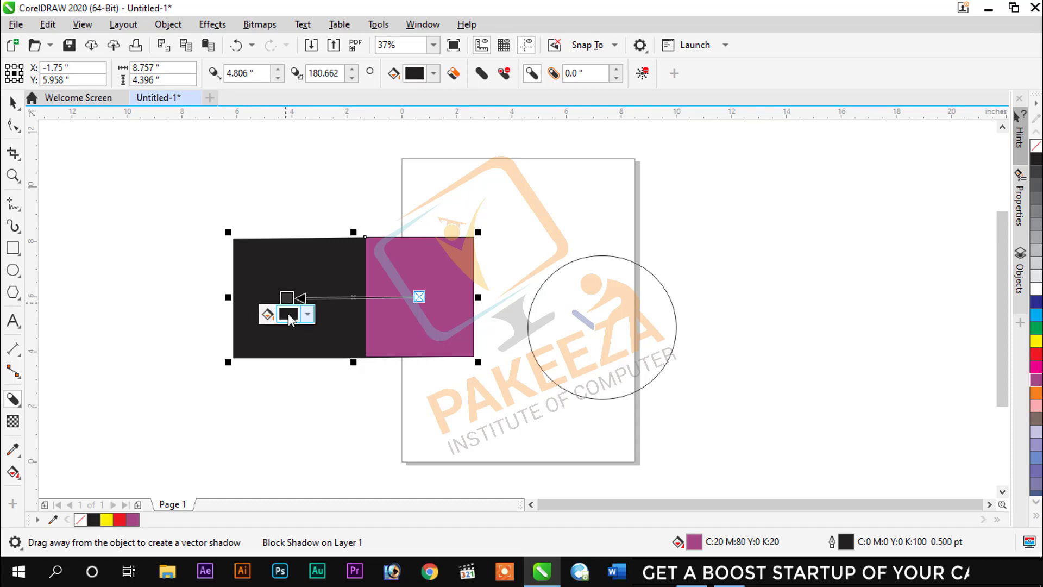
pyautogui.click(288, 315)
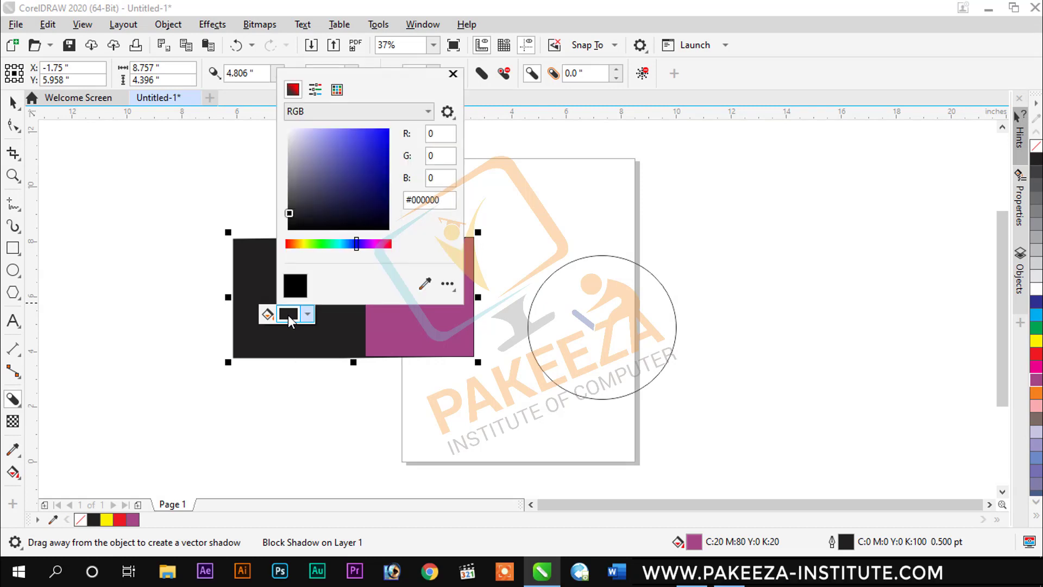
pyautogui.click(302, 244)
pyautogui.click(328, 176)
pyautogui.click(348, 211)
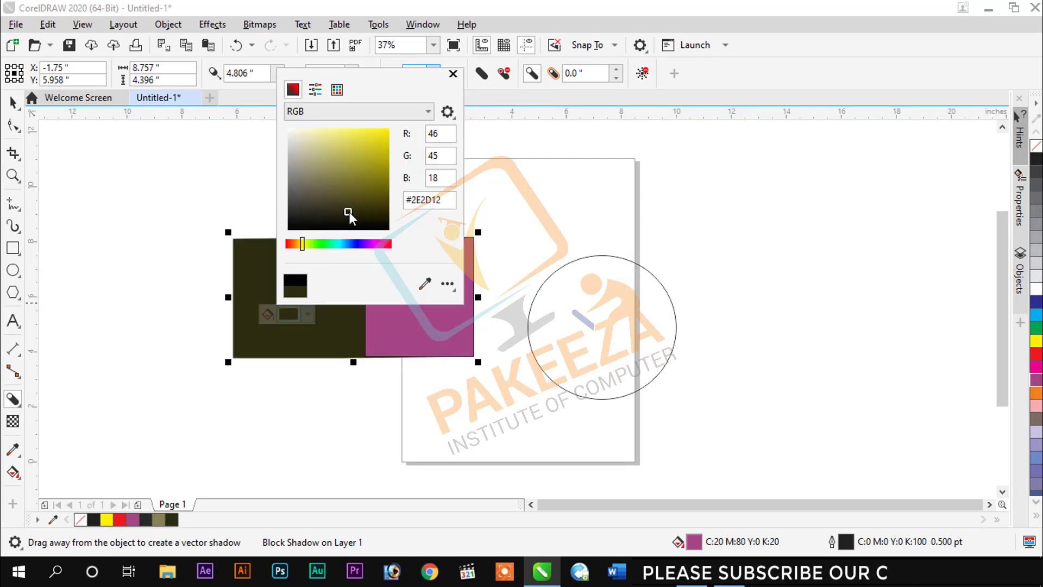
pyautogui.click(383, 220)
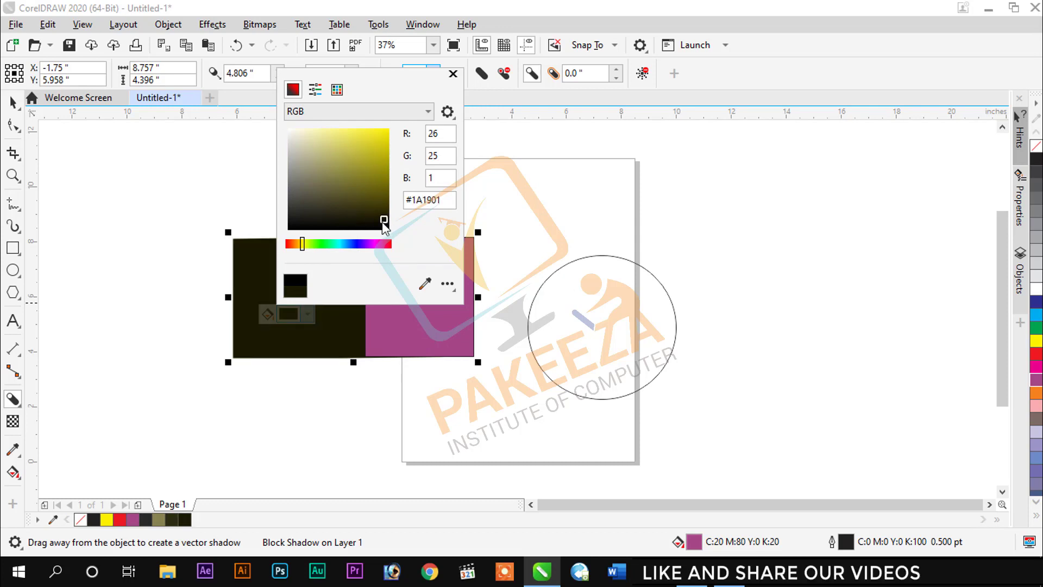
pyautogui.click(379, 136)
pyautogui.click(367, 136)
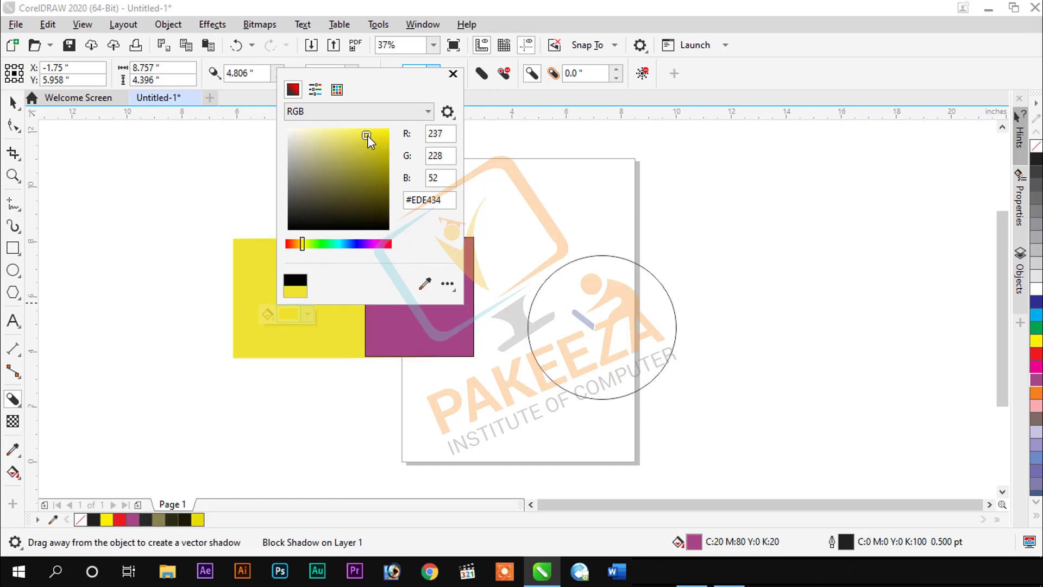
pyautogui.click(377, 134)
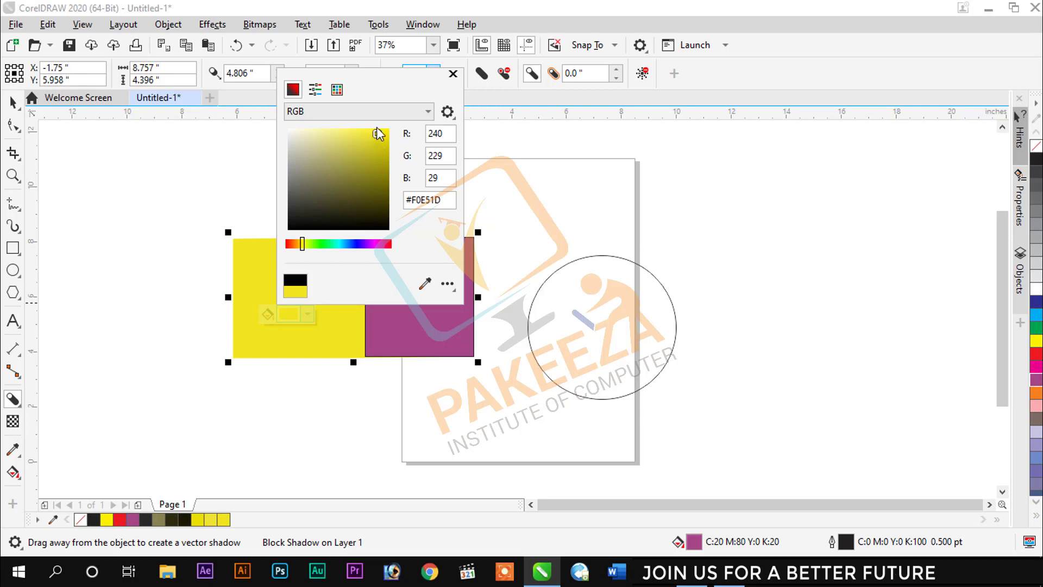
# Shift the block shadow's hue towards green and pick the olive shade #93A82B
pyautogui.moveTo(301, 251); pyautogui.dragTo(304, 251)
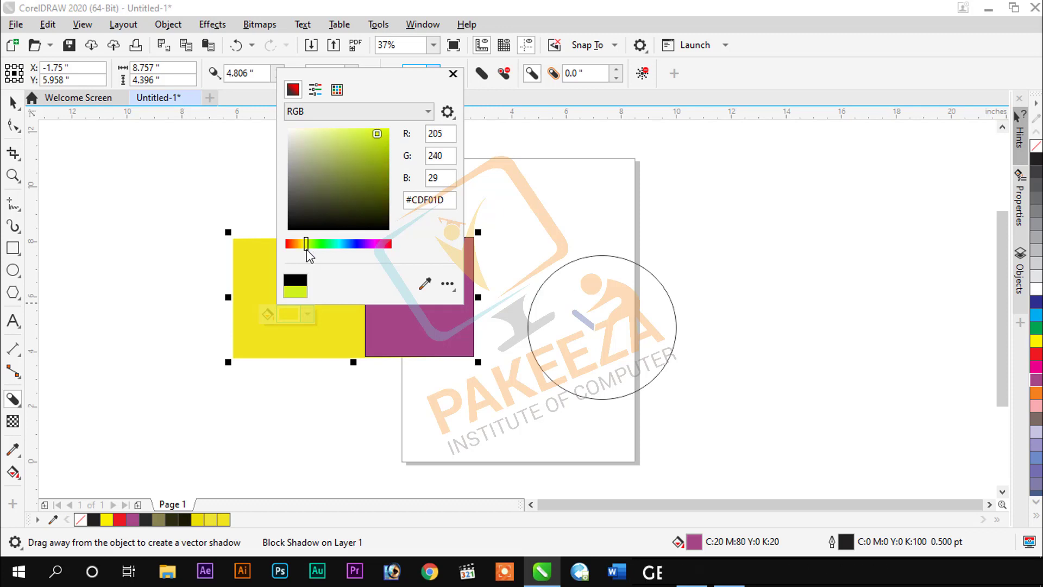
pyautogui.moveTo(360, 133)
pyautogui.mouseDown()
pyautogui.moveTo(370, 134)
pyautogui.moveTo(361, 162)
pyautogui.mouseUp()
pyautogui.click(382, 136)
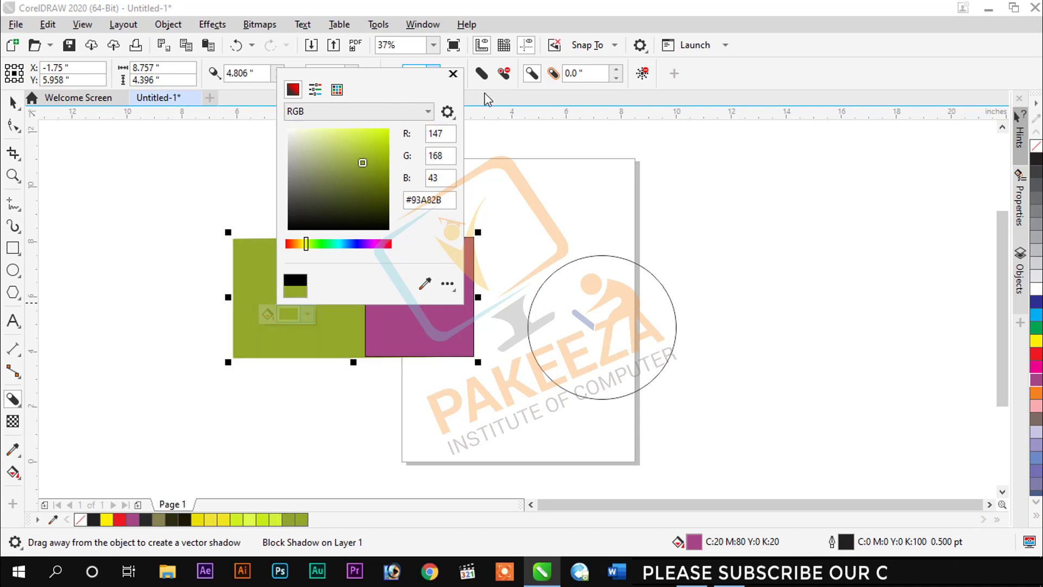
# Set the block shadow's colour to blue by adjusting its RGB components to 34, 33, 231
pyautogui.click(314, 91)
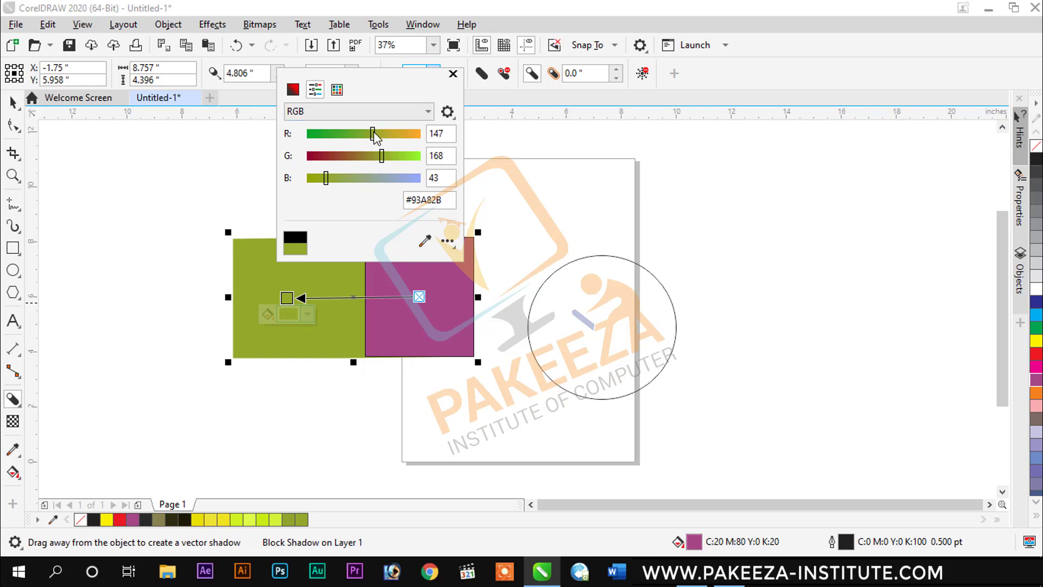
pyautogui.moveTo(359, 138); pyautogui.dragTo(412, 184)
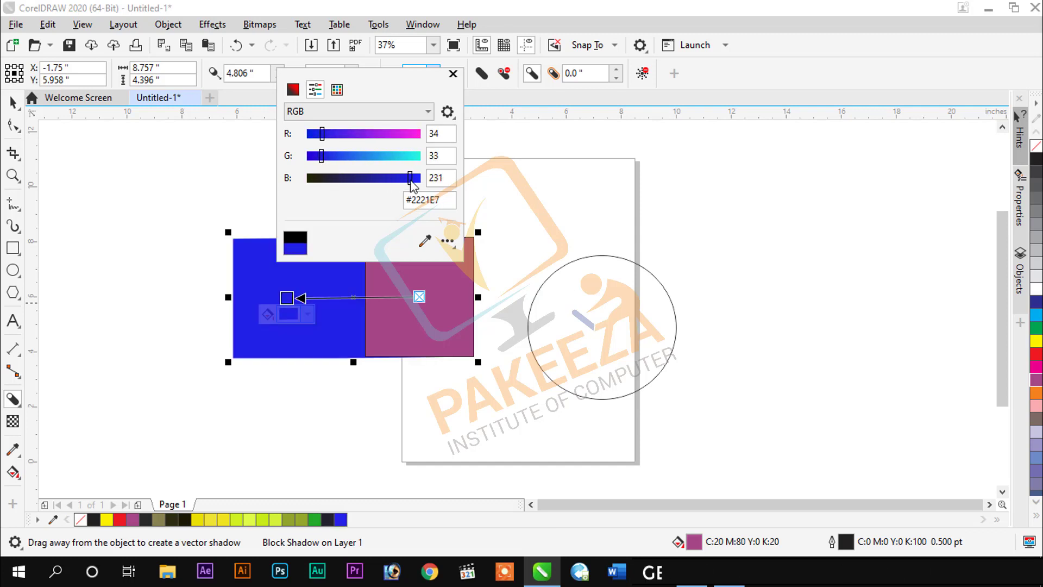
# Try several PANTONE solid coated swatches on the block shadow, ending with yellow, and browse the palette's greens and display options
pyautogui.click(337, 91)
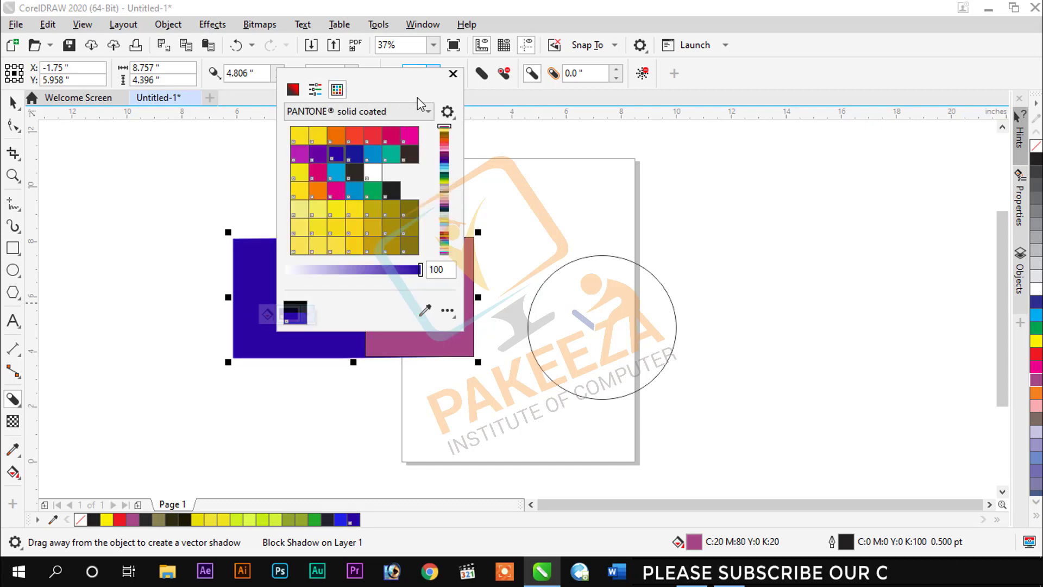
pyautogui.click(353, 211)
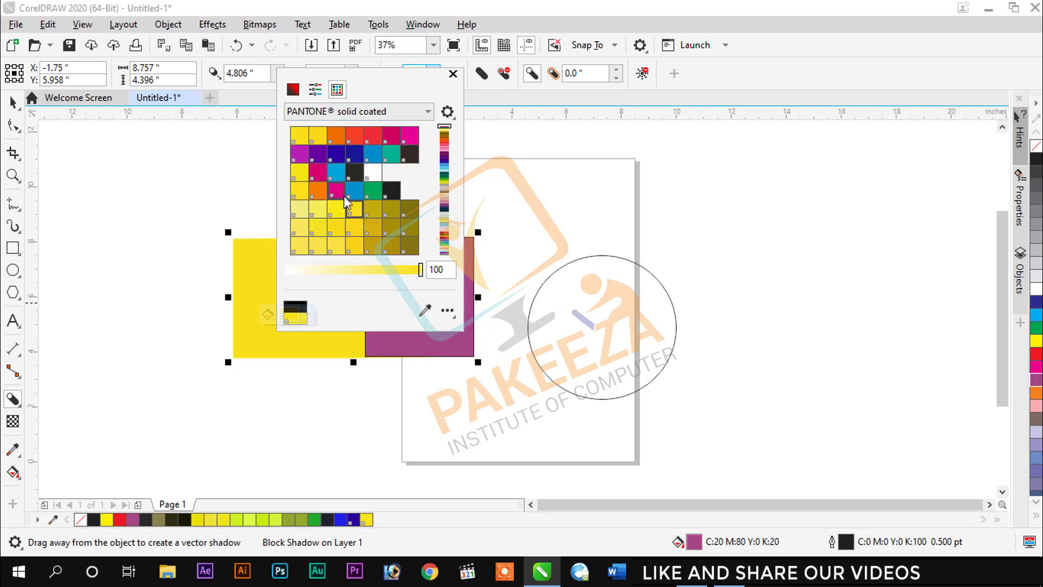
pyautogui.click(344, 196)
pyautogui.click(318, 191)
pyautogui.click(299, 191)
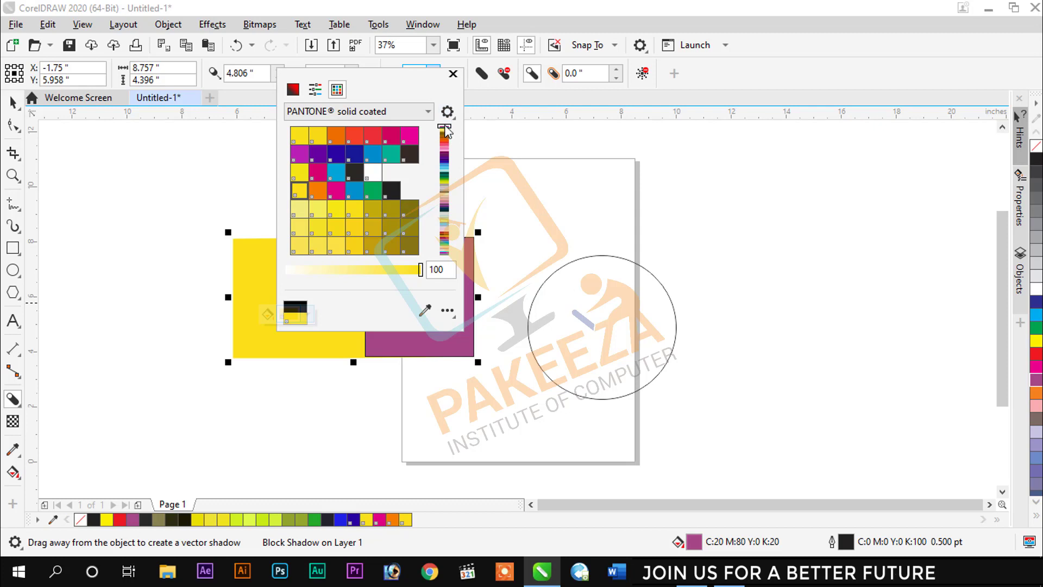
pyautogui.moveTo(444, 132); pyautogui.dragTo(448, 187)
pyautogui.click(447, 112)
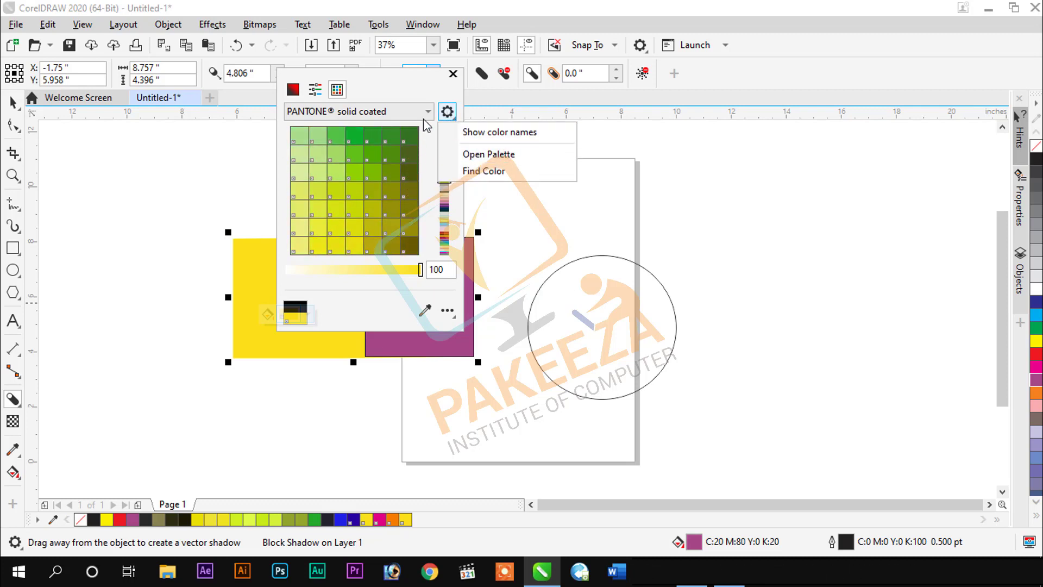
pyautogui.click(445, 91)
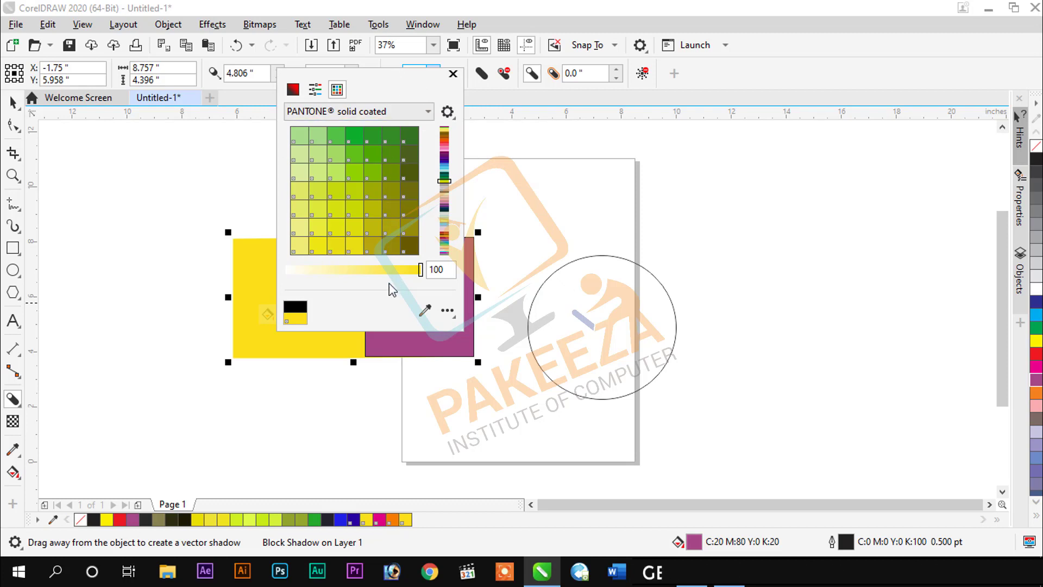
# Sample the rectangle's purple fill as the block shadow's colour and close the colour picker
pyautogui.click(406, 345)
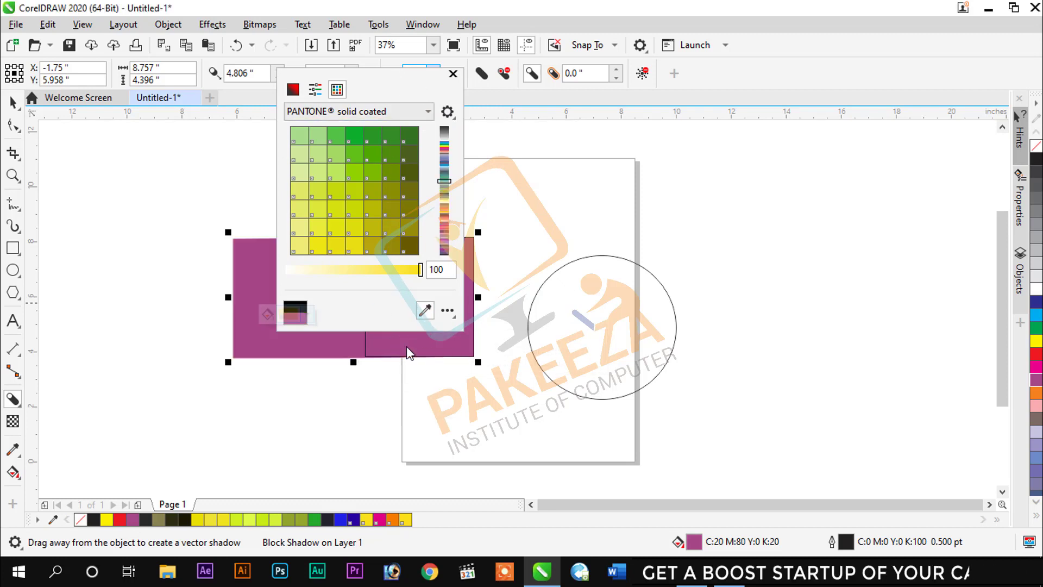
pyautogui.click(463, 75)
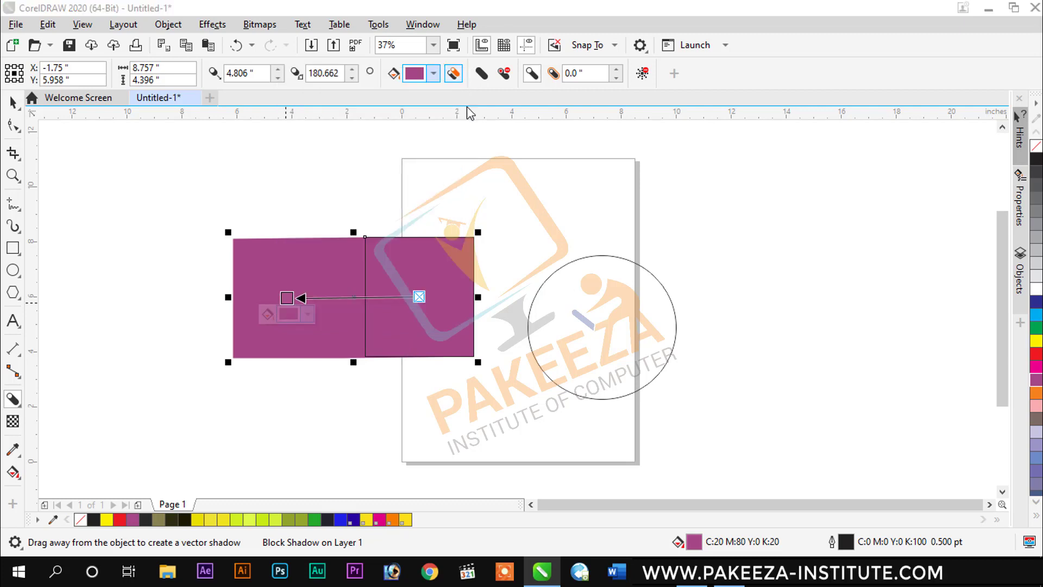
pyautogui.click(308, 314)
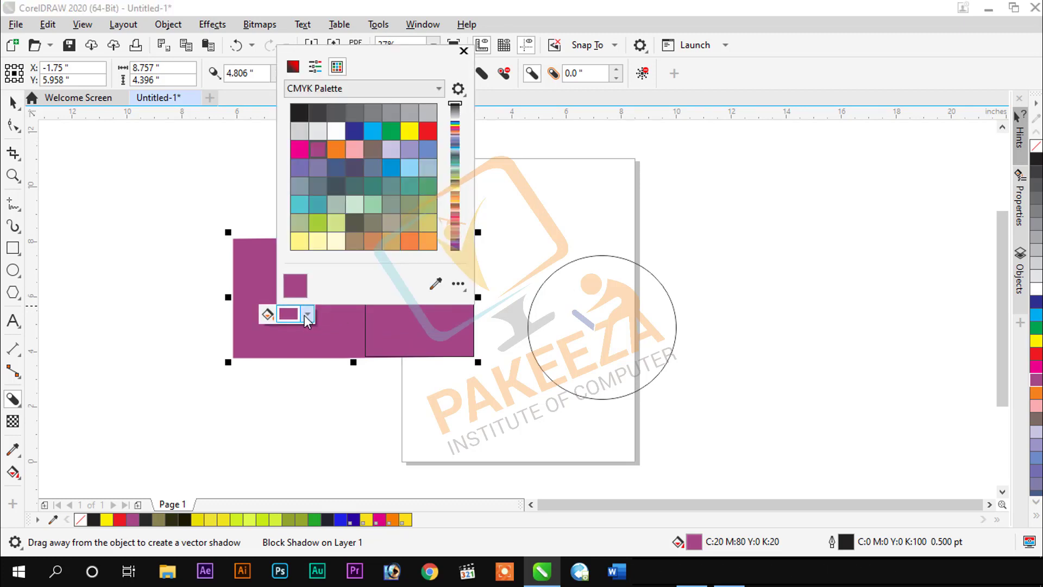
pyautogui.click(264, 316)
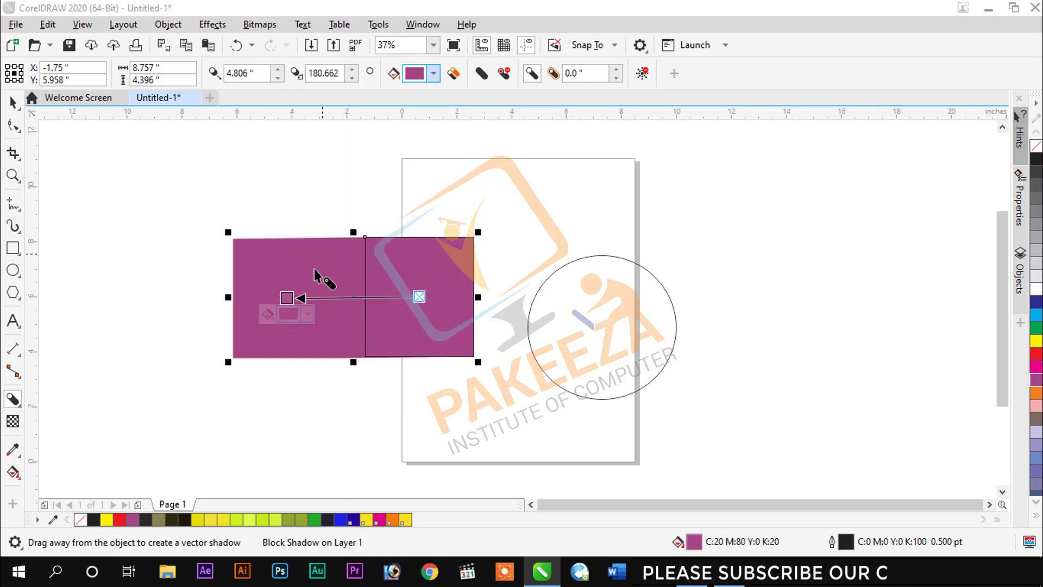
# Reshape the block shadow so it extends down and to the left, with a depth of about 2.86 inches and direction about 193.5°
pyautogui.moveTo(301, 300); pyautogui.dragTo(289, 269)
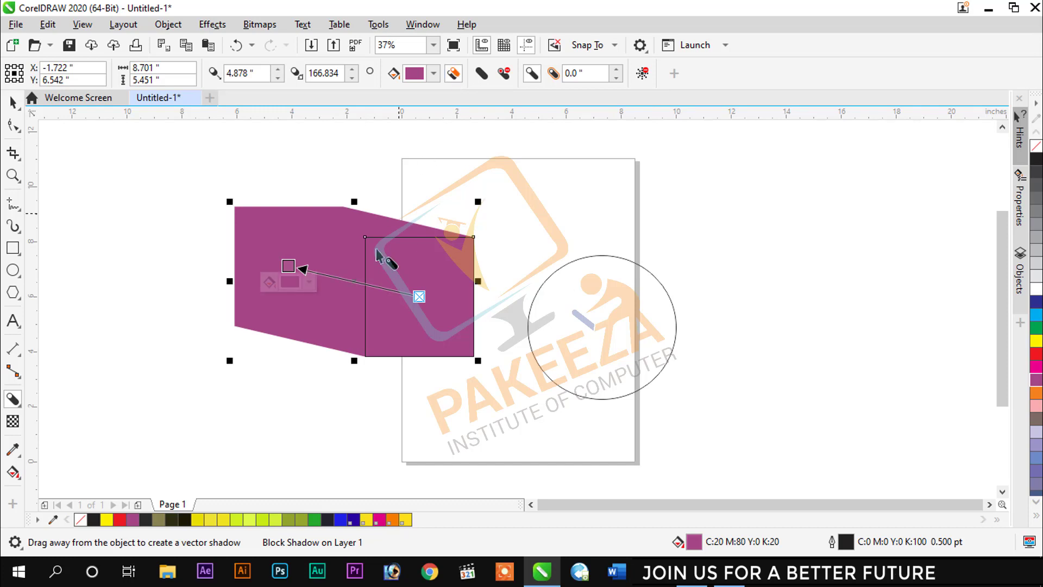
pyautogui.moveTo(303, 272)
pyautogui.moveTo(303, 272); pyautogui.dragTo(342, 320)
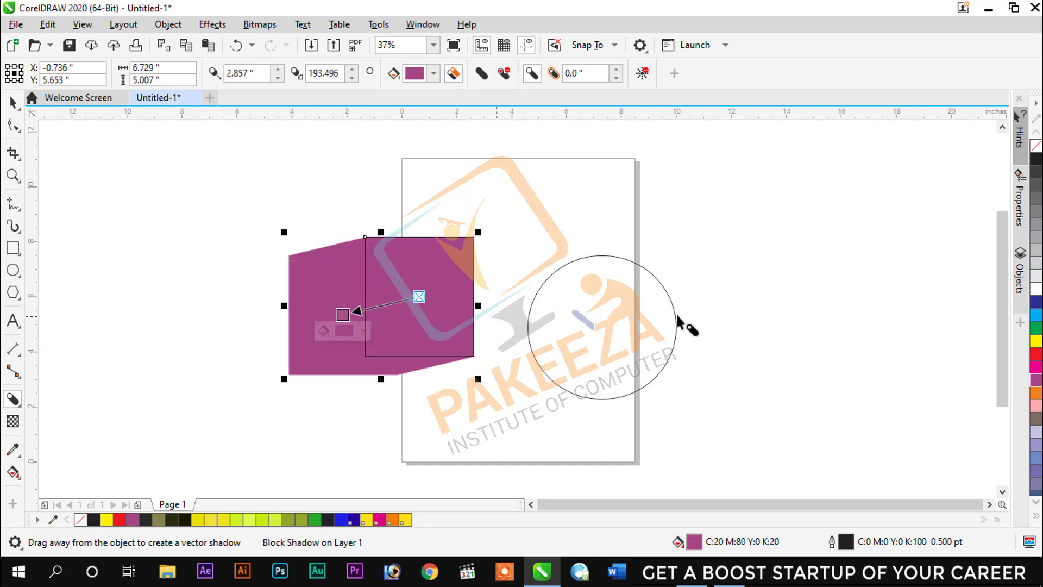
# Fill the rectangle yellow and shorten its block shadow to a depth of about 1.04 inches at a direction of about 187.7°
pyautogui.click(1036, 315)
pyautogui.click(1036, 340)
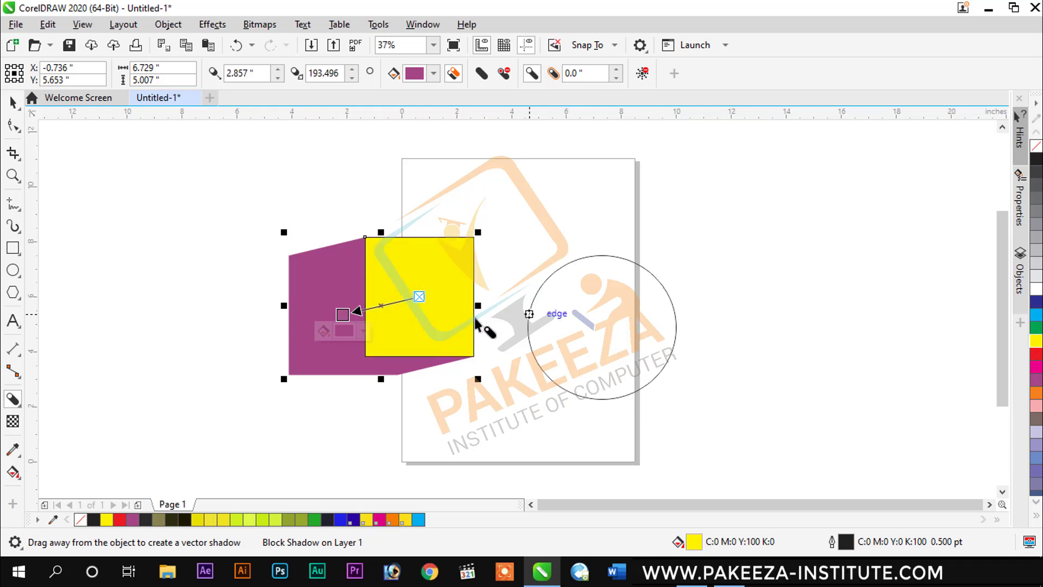
pyautogui.moveTo(365, 307); pyautogui.dragTo(391, 305)
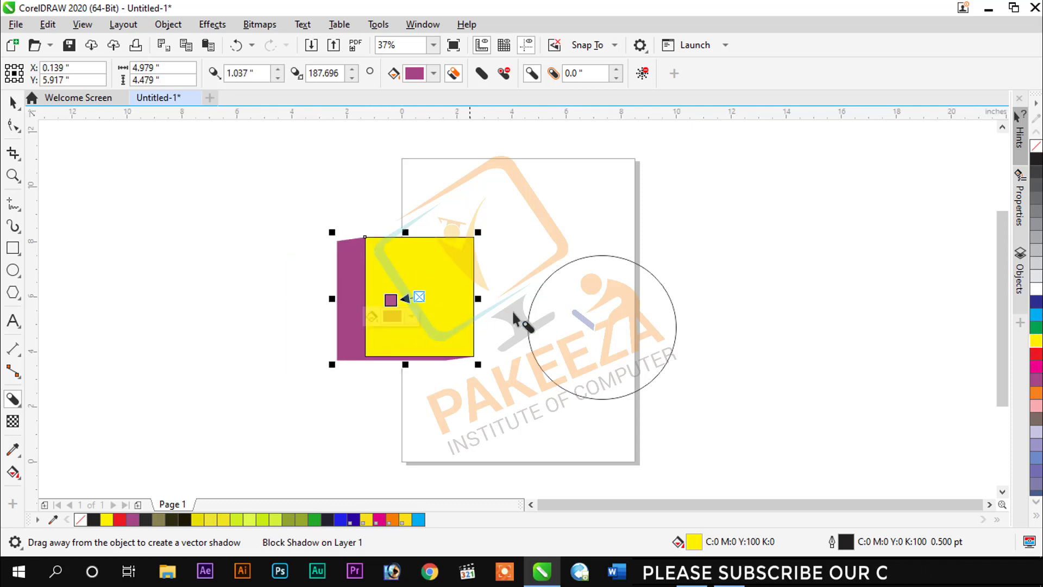
# Recolour the block shadow dark blue from the CMYK Palette and redirect it up and to the left, about 1.73 inches deep at about 168°
pyautogui.click(434, 74)
pyautogui.click(477, 169)
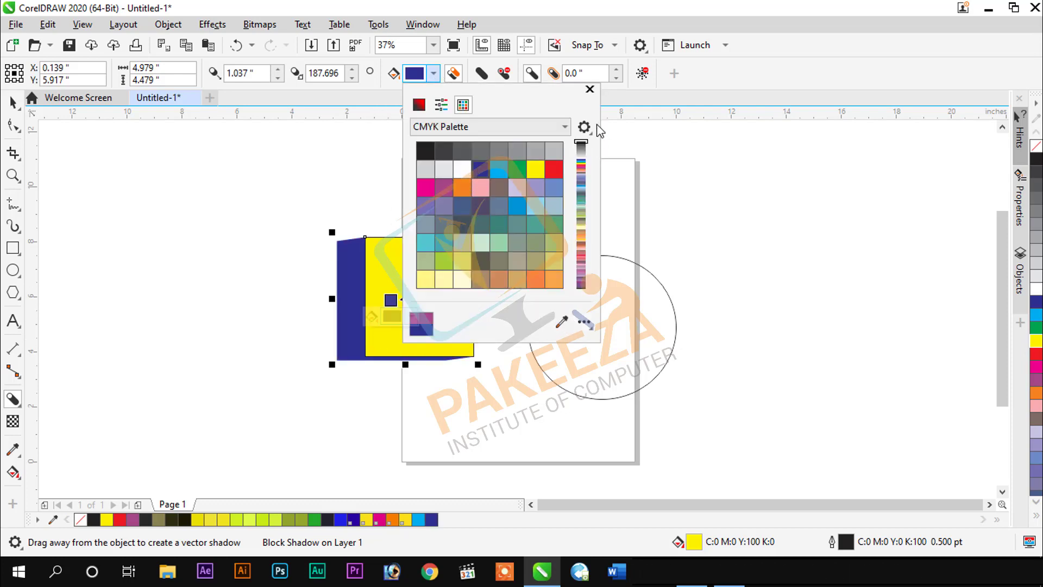
pyautogui.click(591, 89)
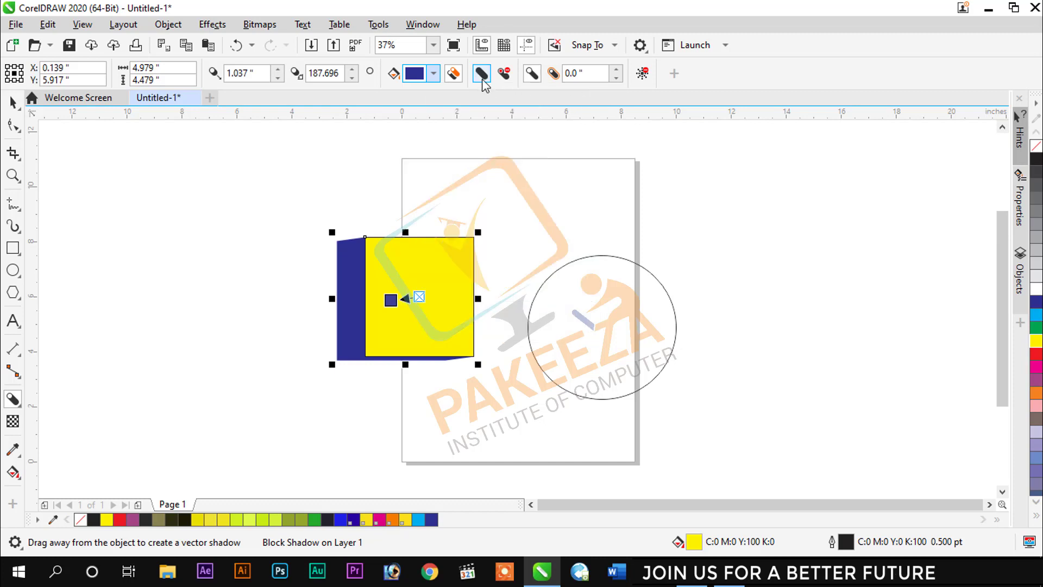
pyautogui.click(391, 300)
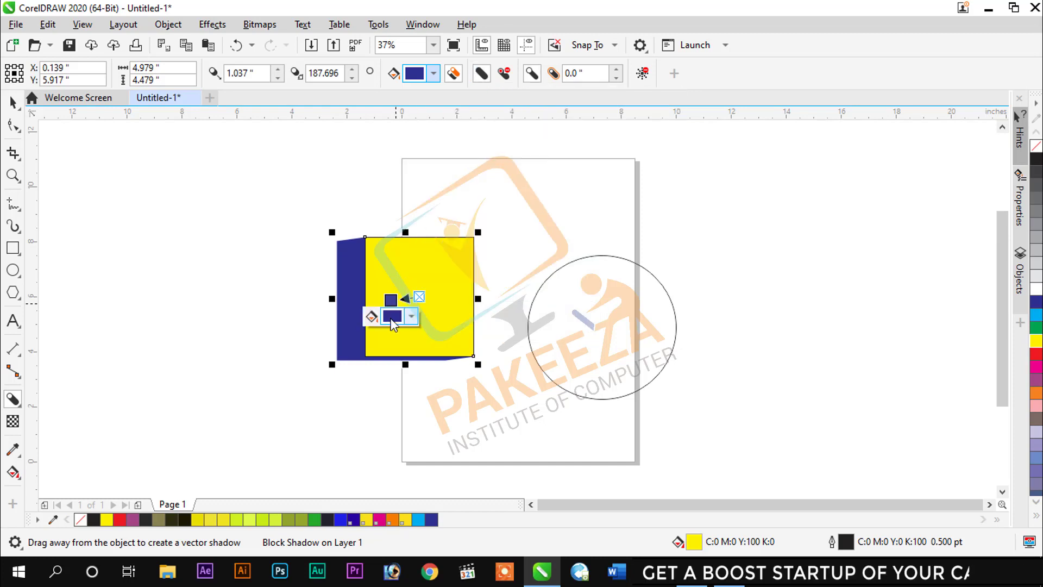
pyautogui.moveTo(392, 299); pyautogui.dragTo(373, 287)
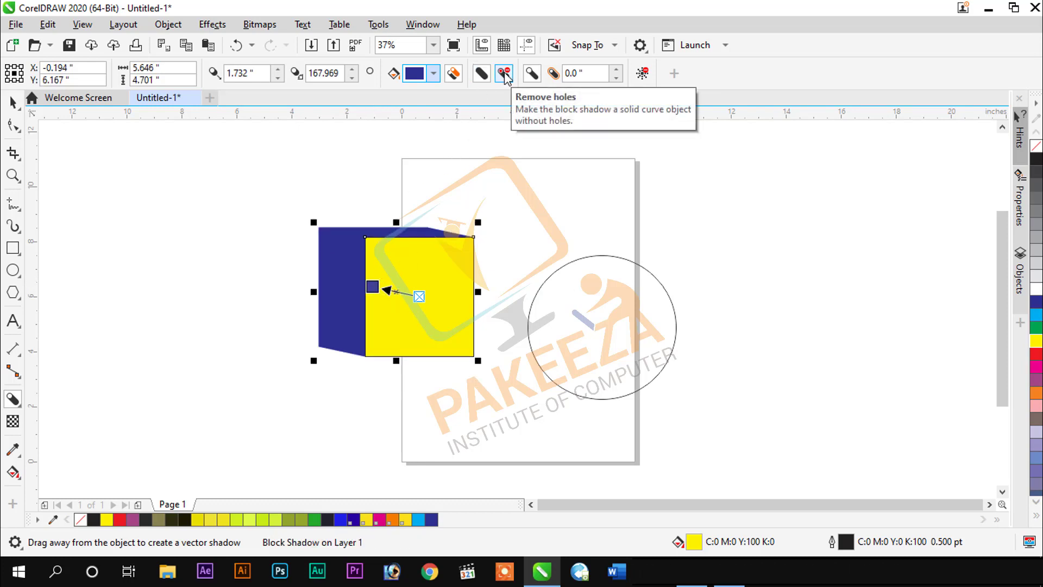
# Reselect the yellow rectangle, toggle Remove holes for its block shadow, and stop generating the shadow from the object outline
pyautogui.click(528, 198)
pyautogui.click(426, 304)
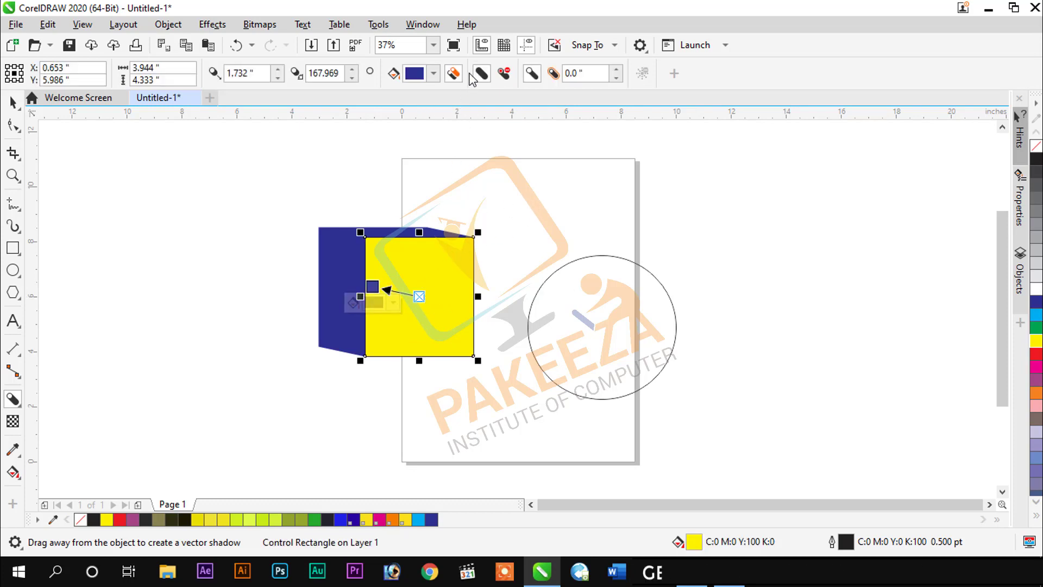
pyautogui.click(505, 74)
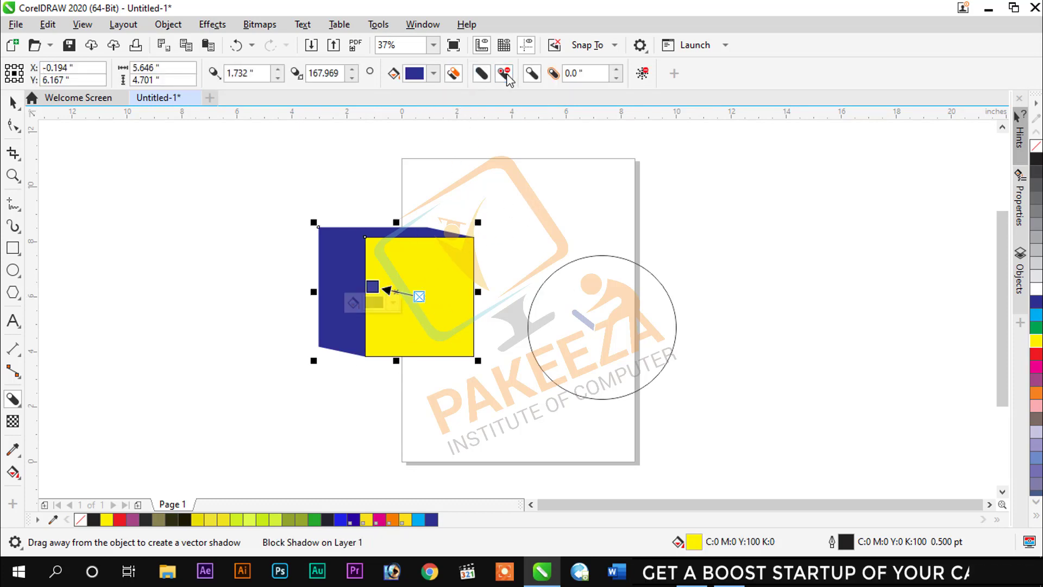
pyautogui.click(553, 75)
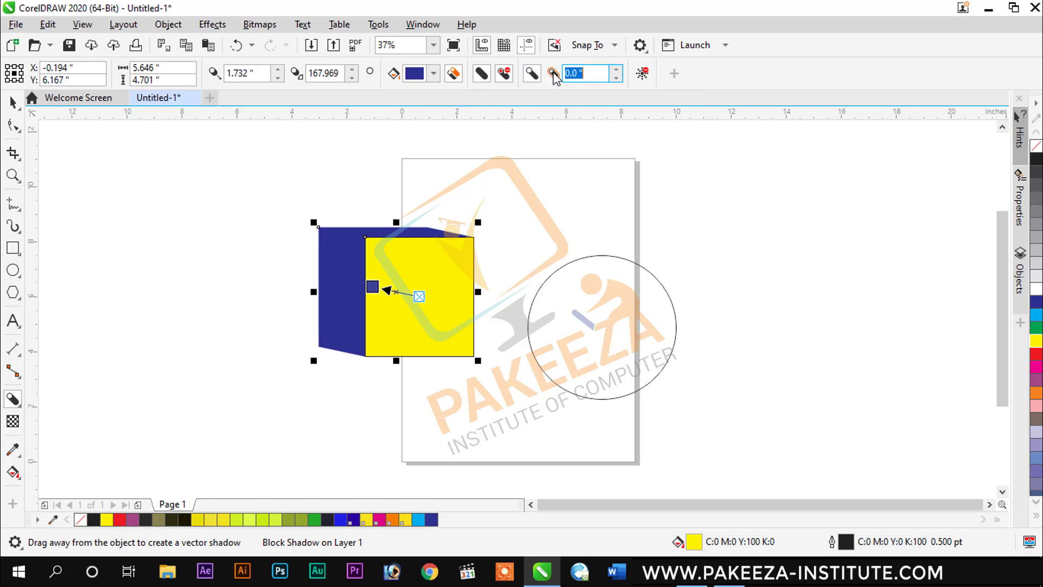
pyautogui.click(504, 75)
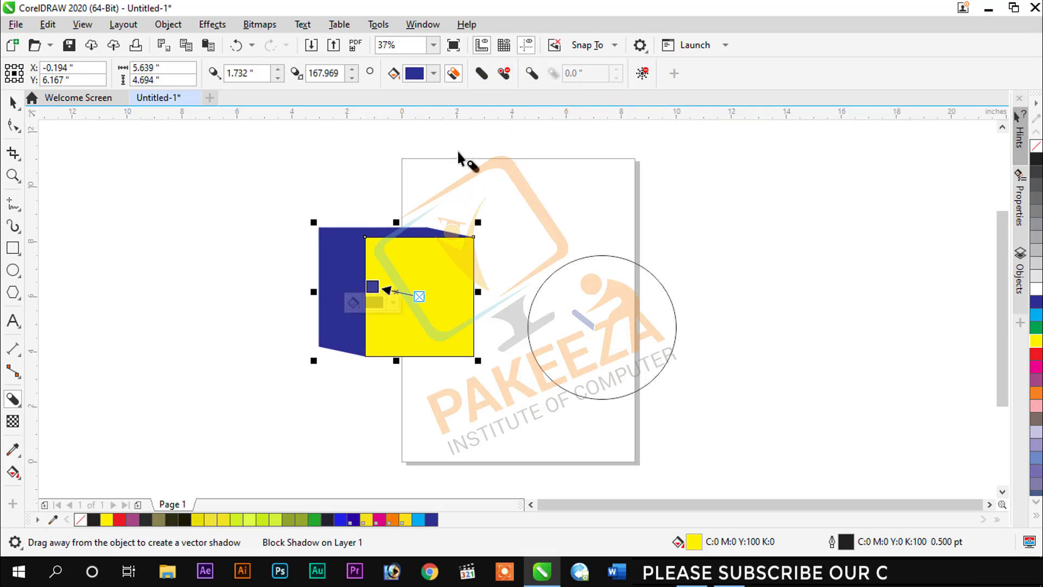
# Reshape the rectangle's block shadow so it extends straight to the left, about 1.97 inches deep at 180°
pyautogui.click(451, 323)
pyautogui.click(408, 304)
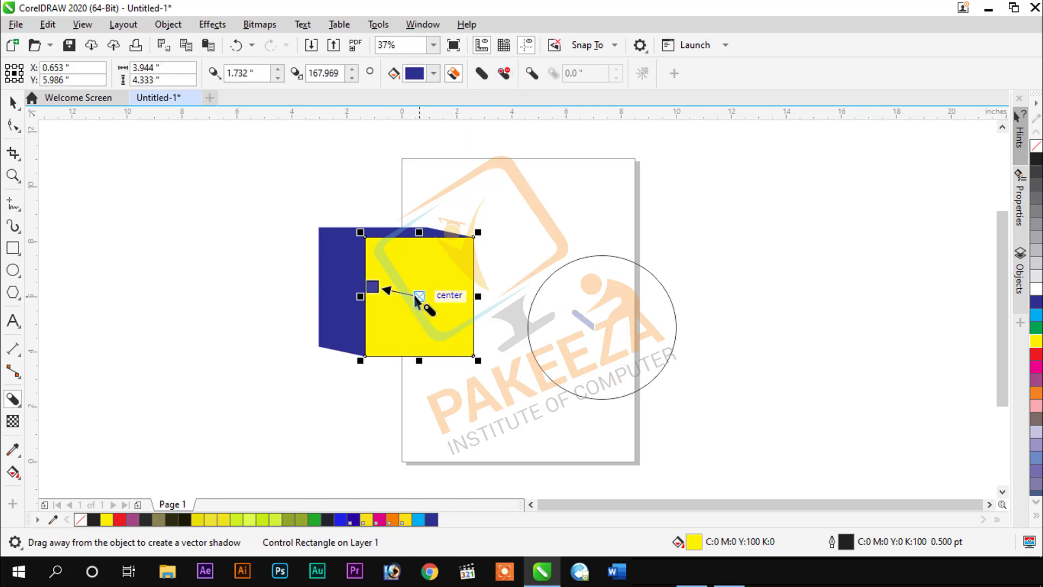
pyautogui.moveTo(419, 296); pyautogui.dragTo(365, 298)
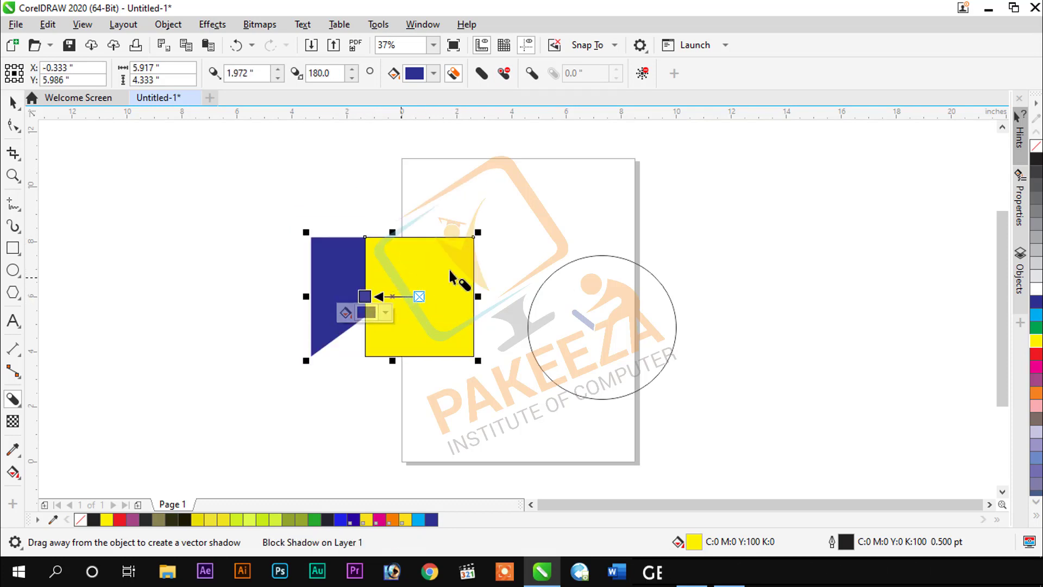
# Switch the block shadow's Simplify and object-outline options, and extend the shadow down and to the left to about 4.47 inches at about 192.6°
pyautogui.click(487, 79)
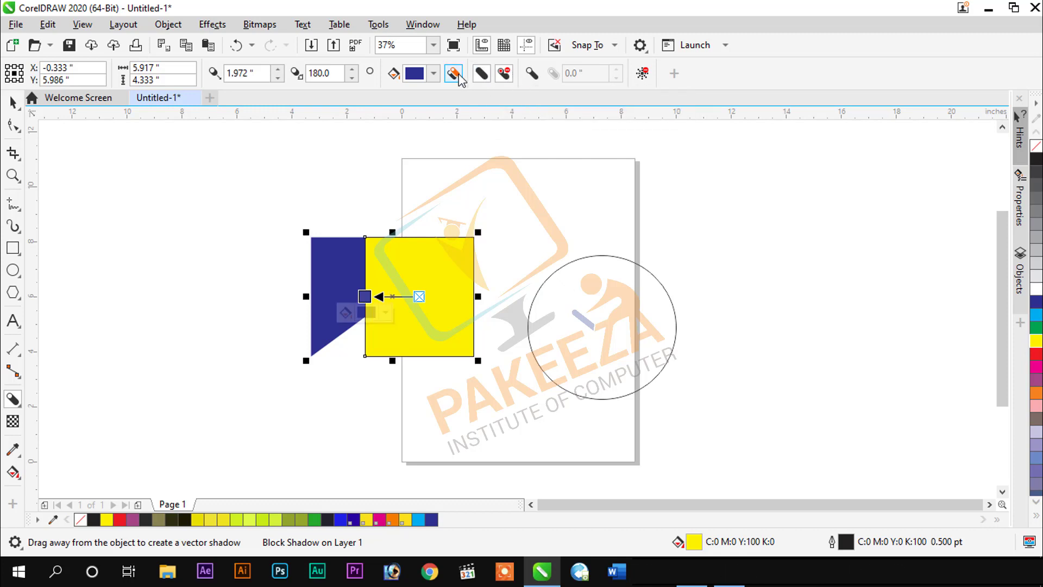
pyautogui.click(532, 76)
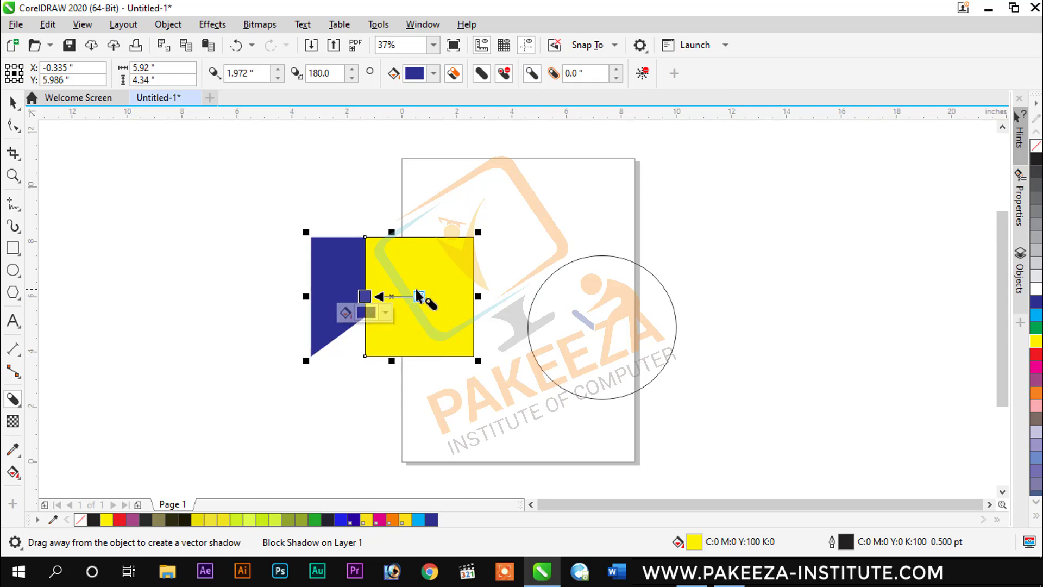
pyautogui.moveTo(417, 301); pyautogui.dragTo(303, 324)
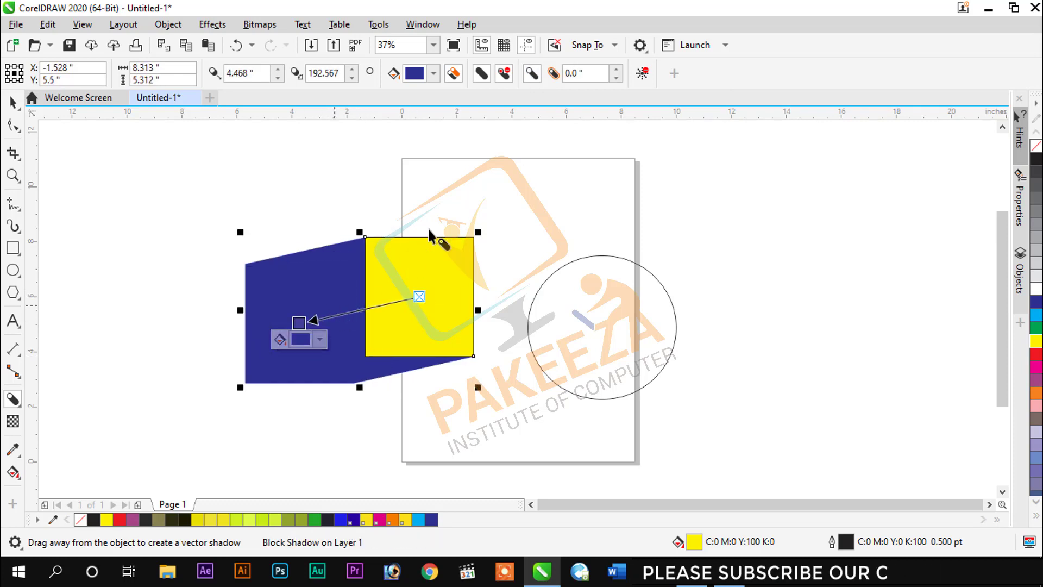